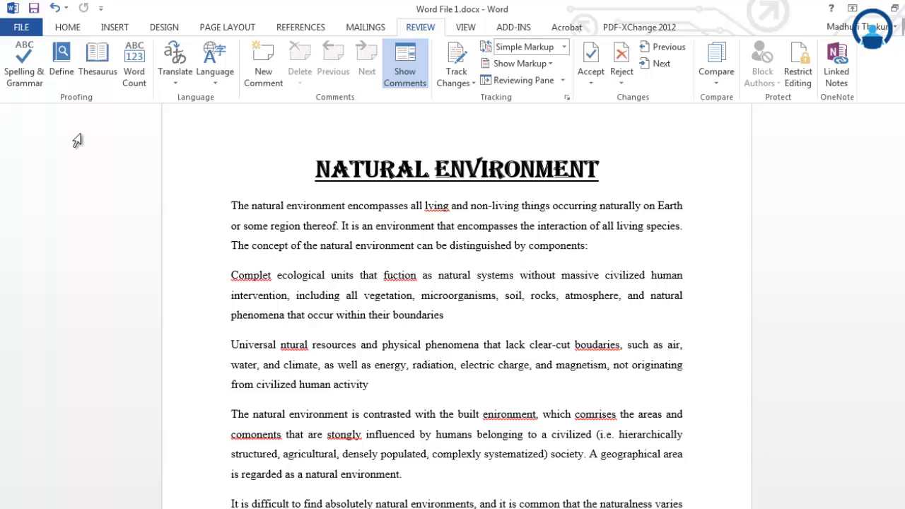
Run the spelling check, ignoring "ppt" and correcting four misspellings to "living", "Complete", "function" and "natural".
left_click(19, 80)
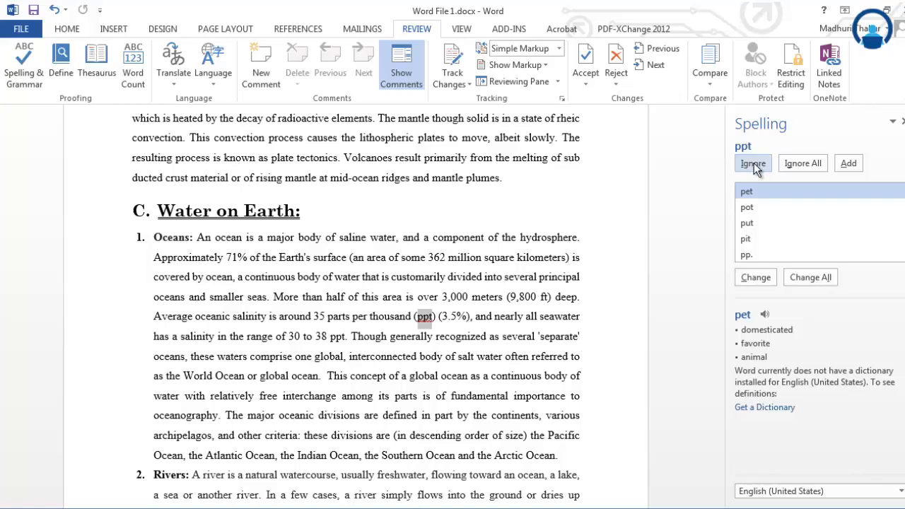
left_click(753, 163)
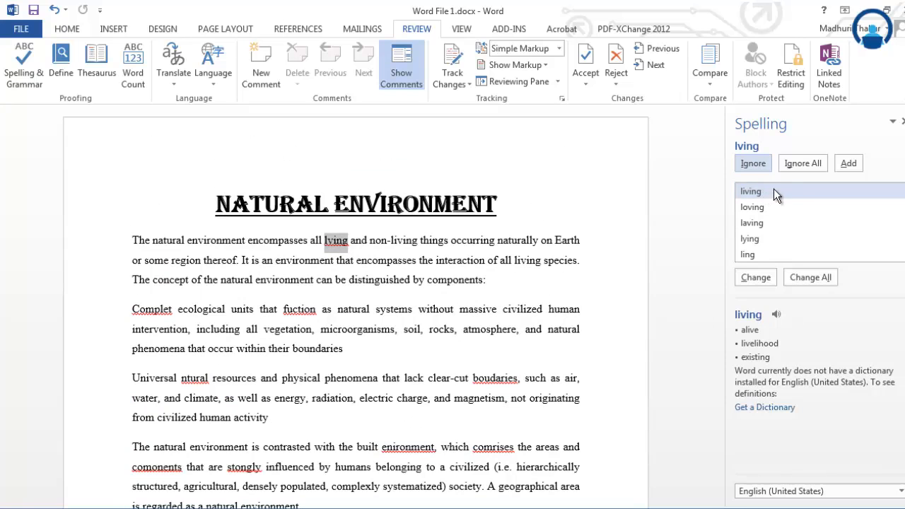
left_click(751, 279)
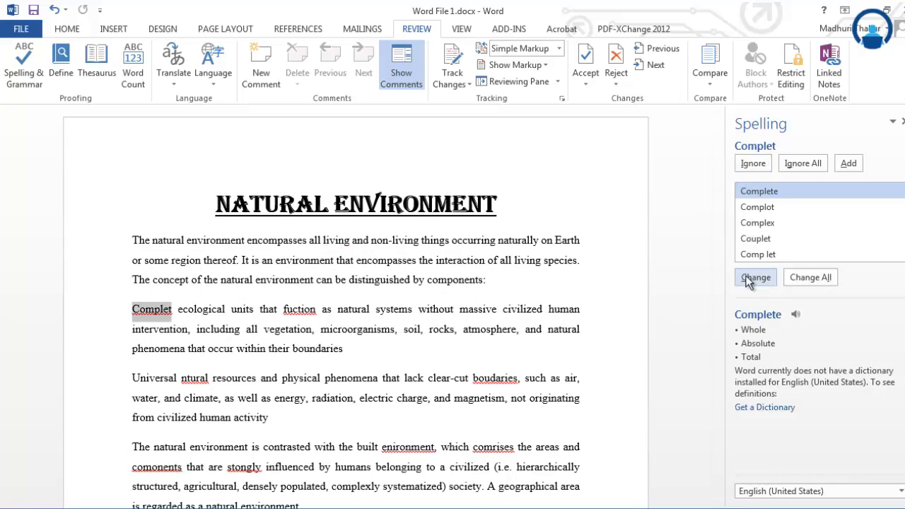
left_click(751, 279)
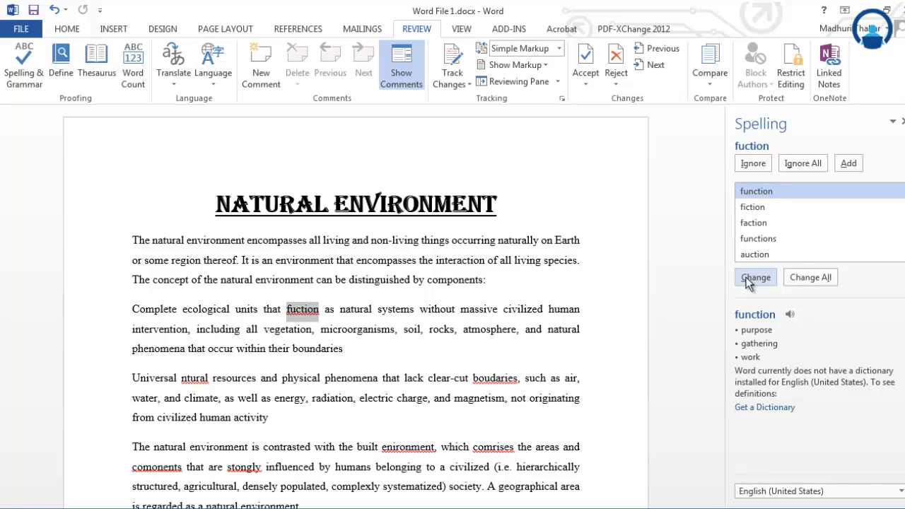
left_click(750, 278)
left_click(749, 281)
Correct "boudaries" to "boundaries" directly in the paragraph about universal natural resources, using the suggested spelling.
left_click(284, 379)
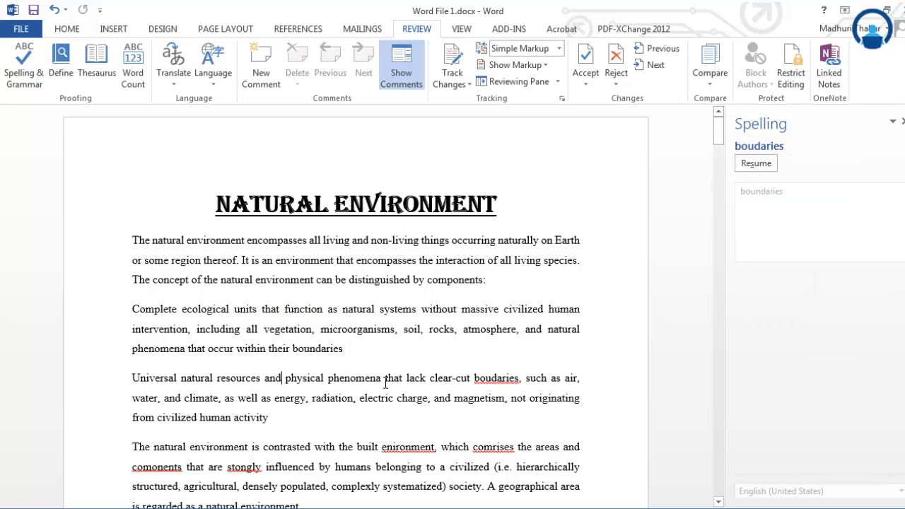
scroll(401, 395, "down", 2)
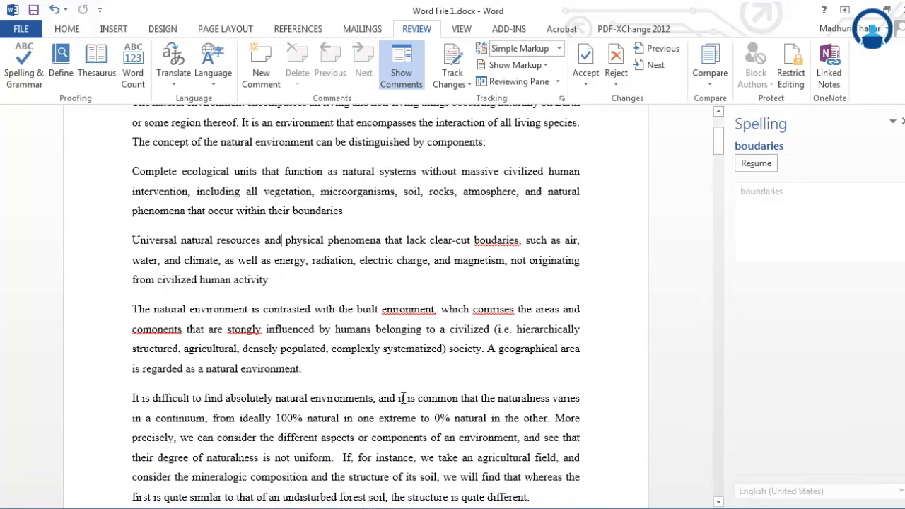
scroll(402, 398, "up", 2)
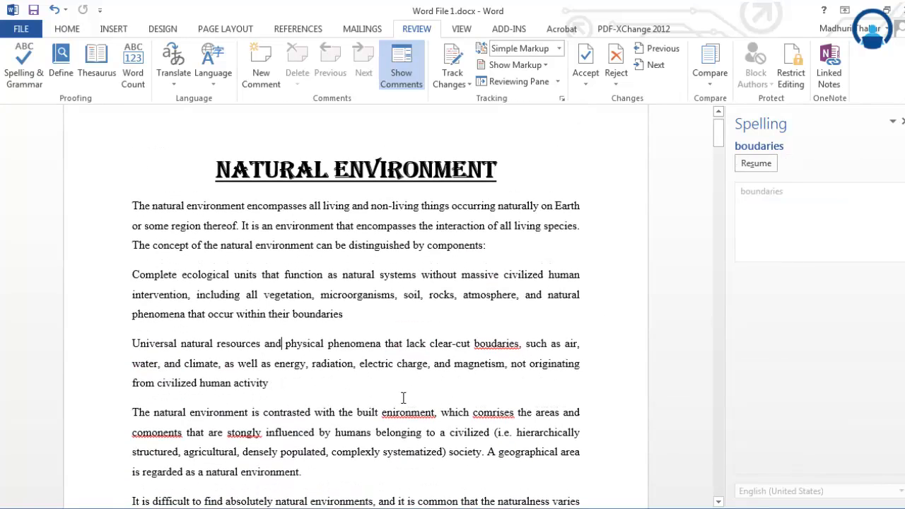
right_click(490, 343)
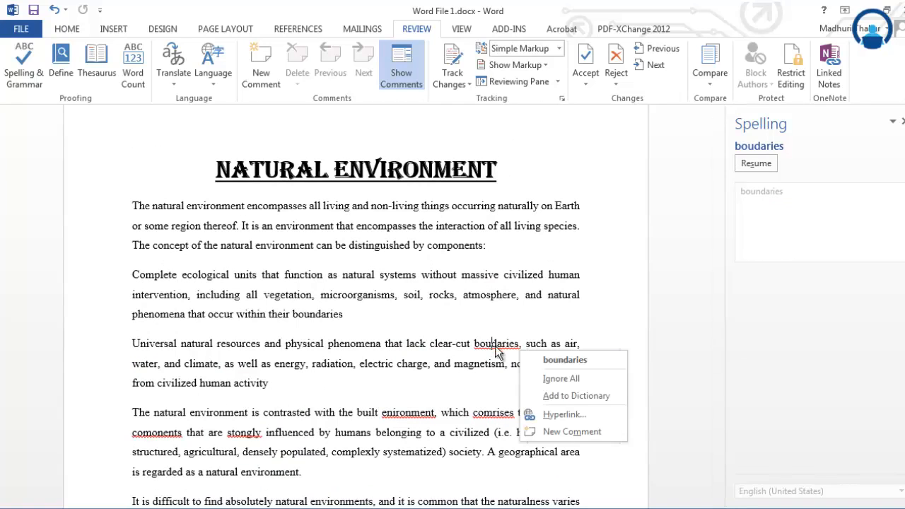
left_click(599, 370)
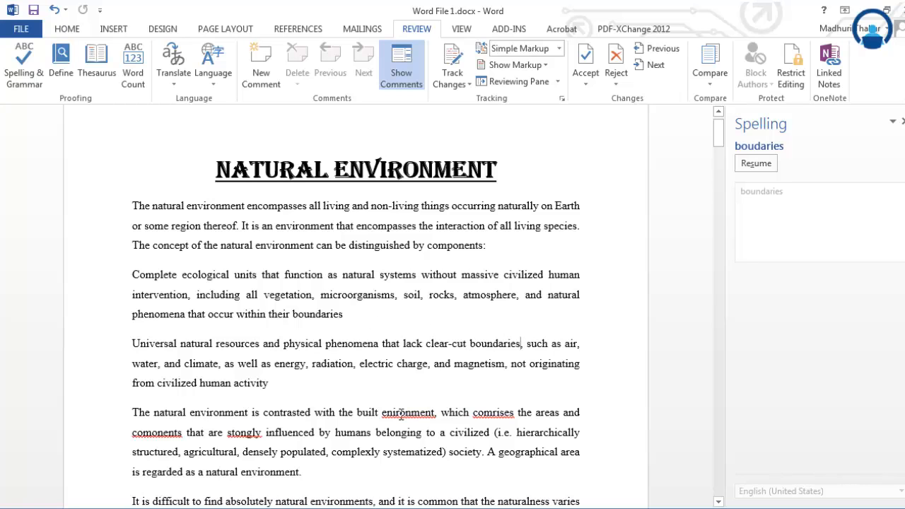
Correct "enironment" to "environment" and "comrises" to "comprises" in the paragraph contrasting the natural and built environments.
right_click(400, 414)
left_click(470, 431)
left_click(493, 413)
right_click(518, 421)
left_click(520, 429)
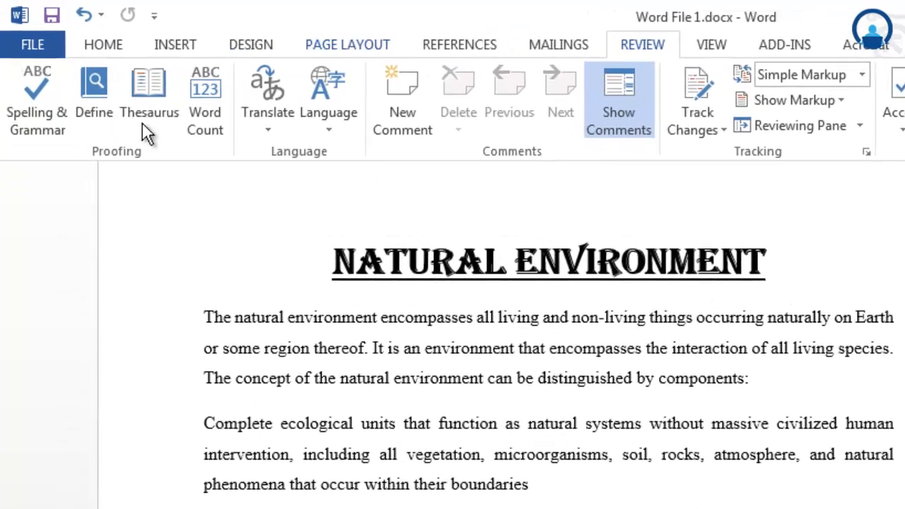
left_click(22, 124)
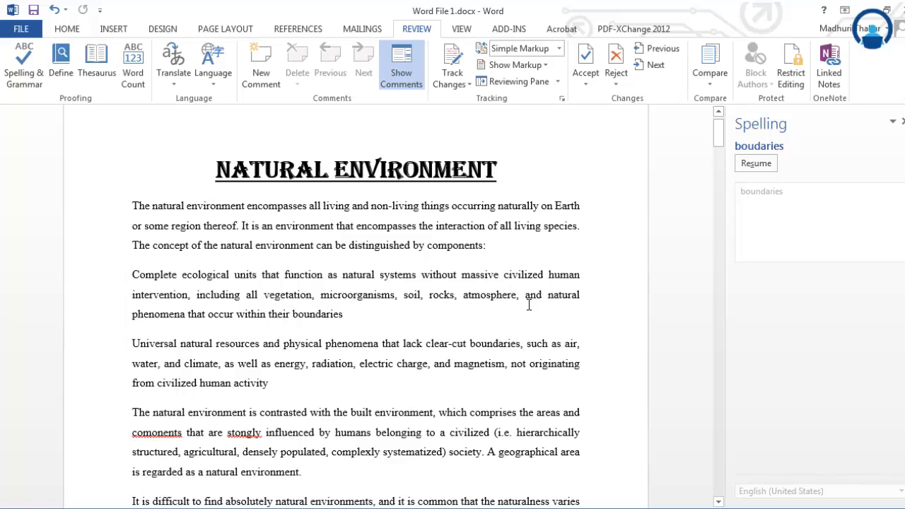
right_click(450, 276)
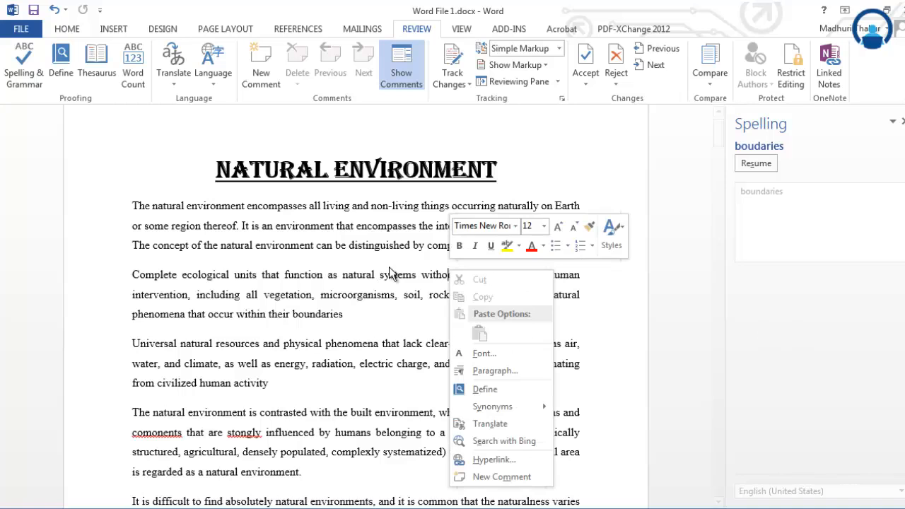
left_click(339, 351)
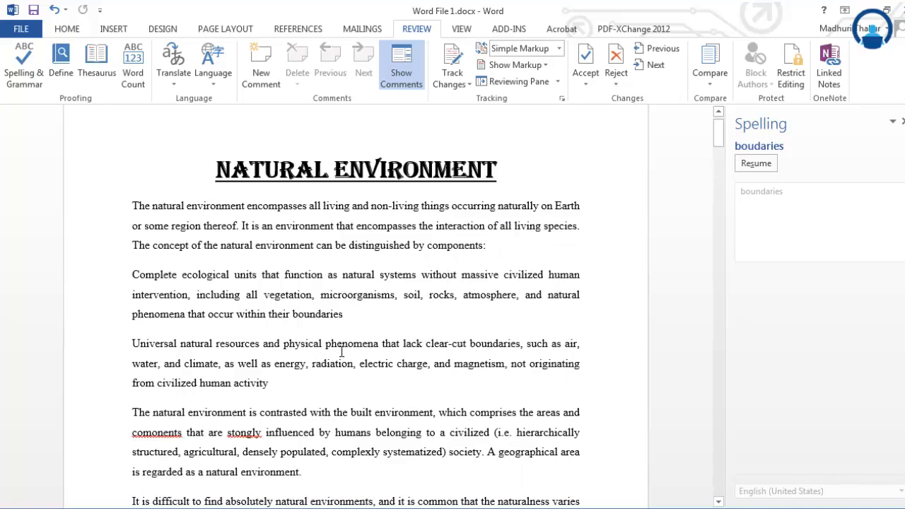
Correct "stongly" to "strongly" in the paragraph contrasting the natural and built environments.
right_click(245, 432)
key("Escape")
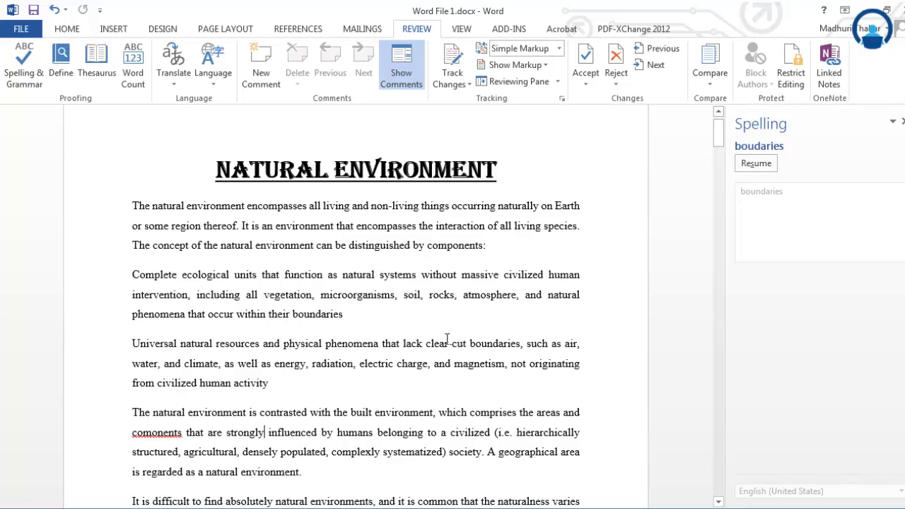
left_click(377, 318)
In the proofing options, switch Frequently confused words and Mark grammar errors as you type off and back on, and accept the settings.
left_click(21, 29)
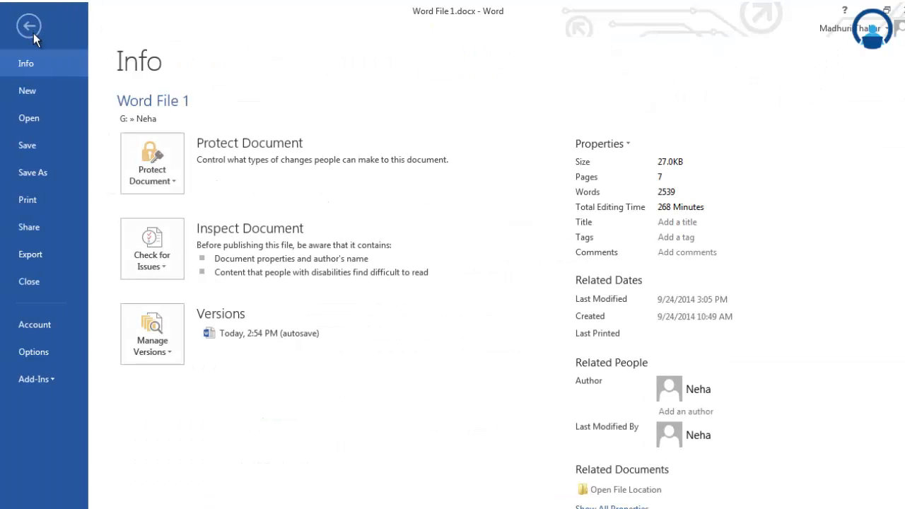
left_click(53, 354)
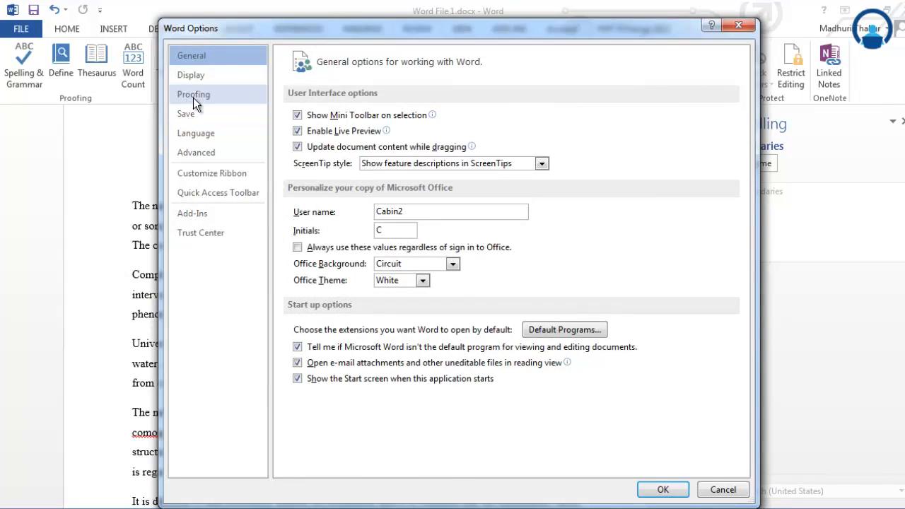
left_click(193, 96)
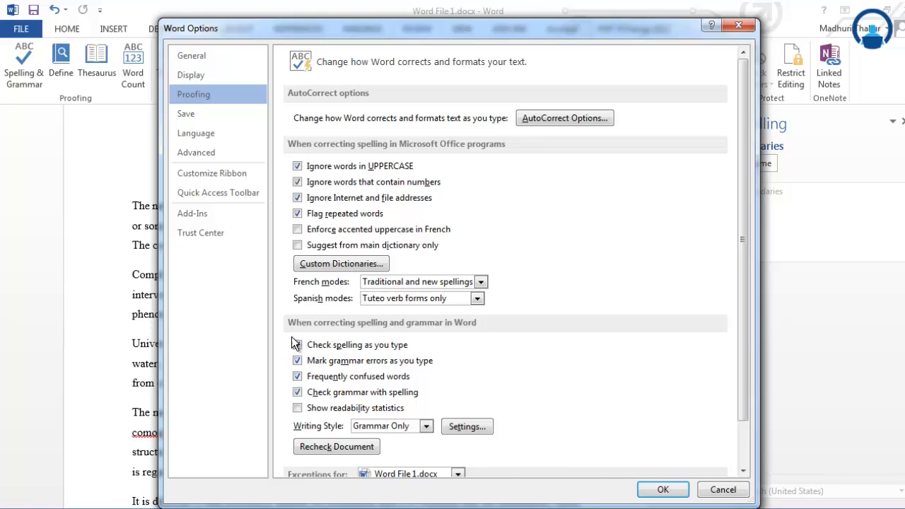
left_click(297, 376)
left_click(294, 373)
left_click(298, 362)
left_click(299, 361)
left_click(660, 489)
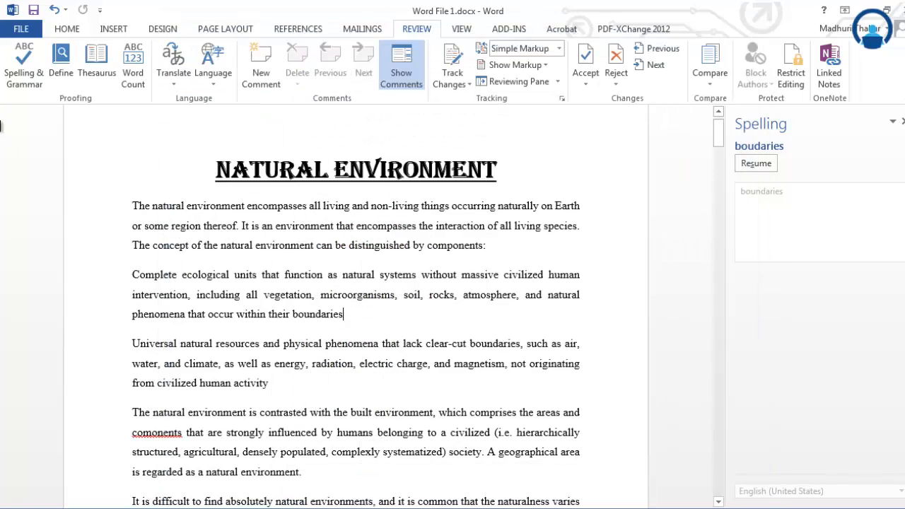